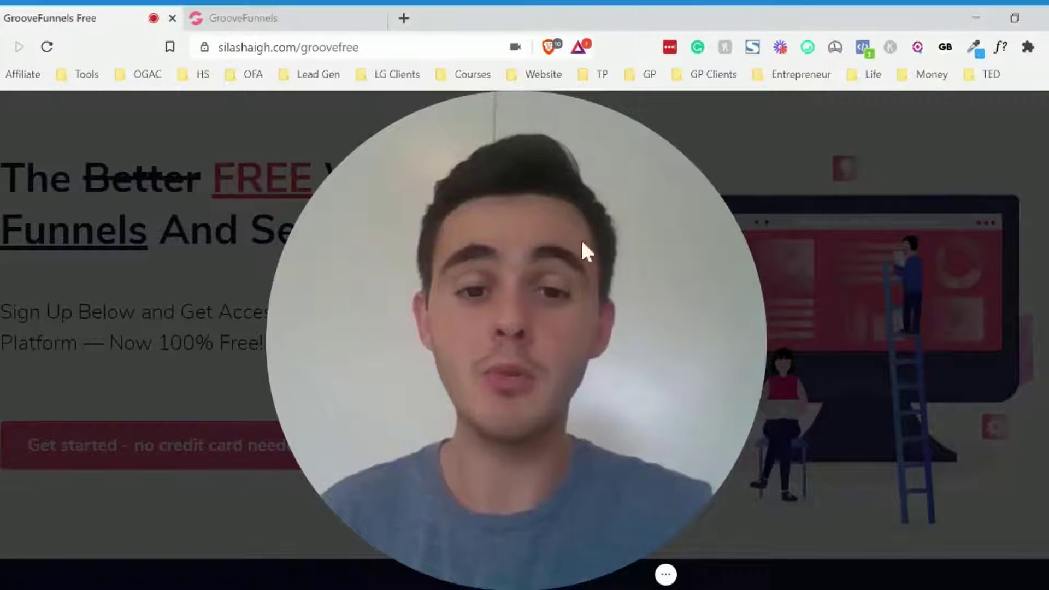
Step: Open the sign-up popup from the Get started button on the published page
left_click(496, 570)
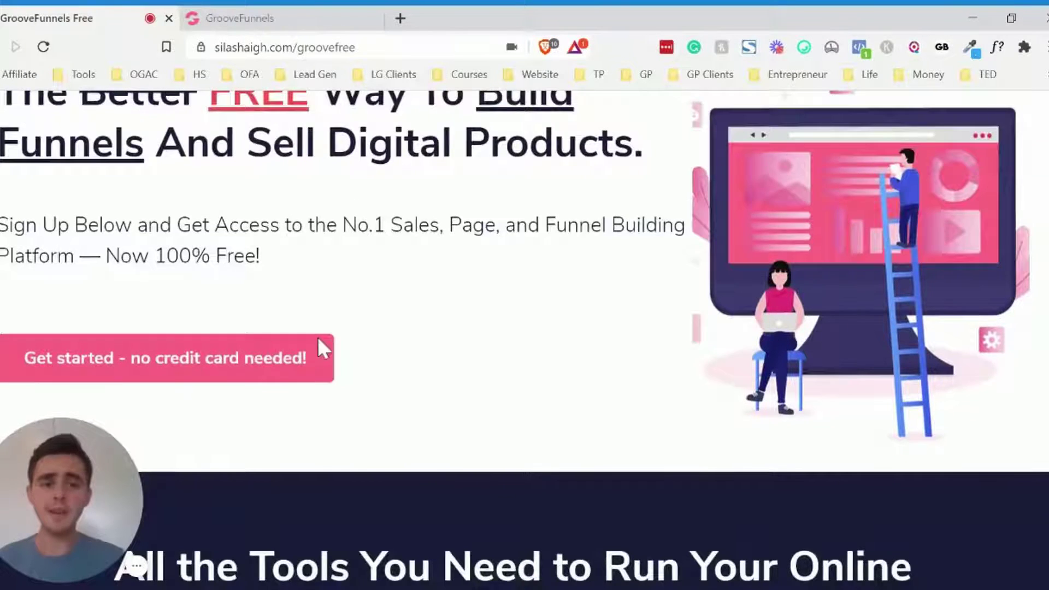
scroll(319, 346, "down", 3)
scroll(524, 316, "up", 5)
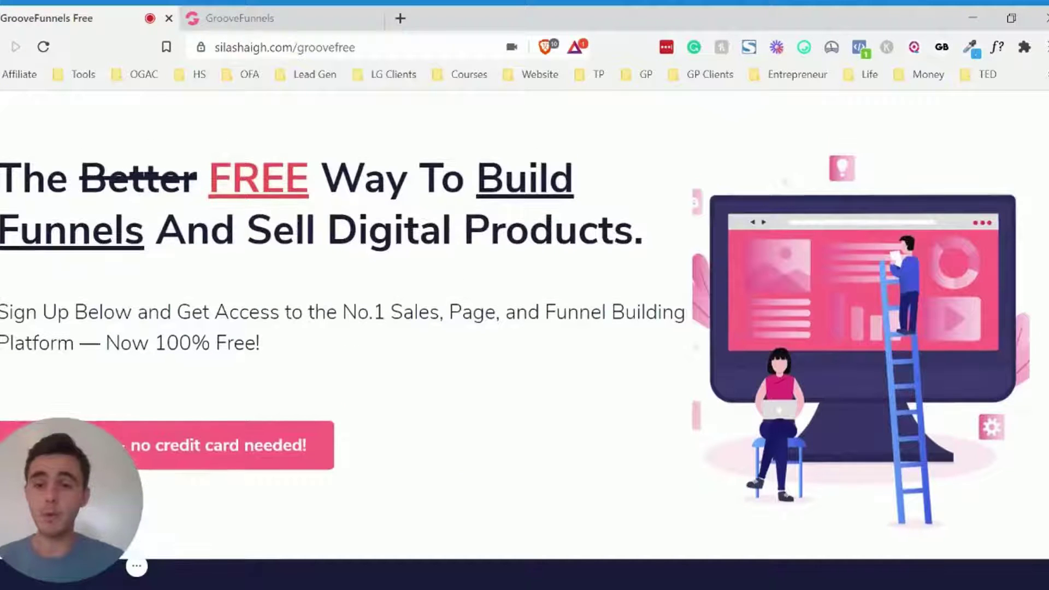
scroll(270, 381, "down", 2)
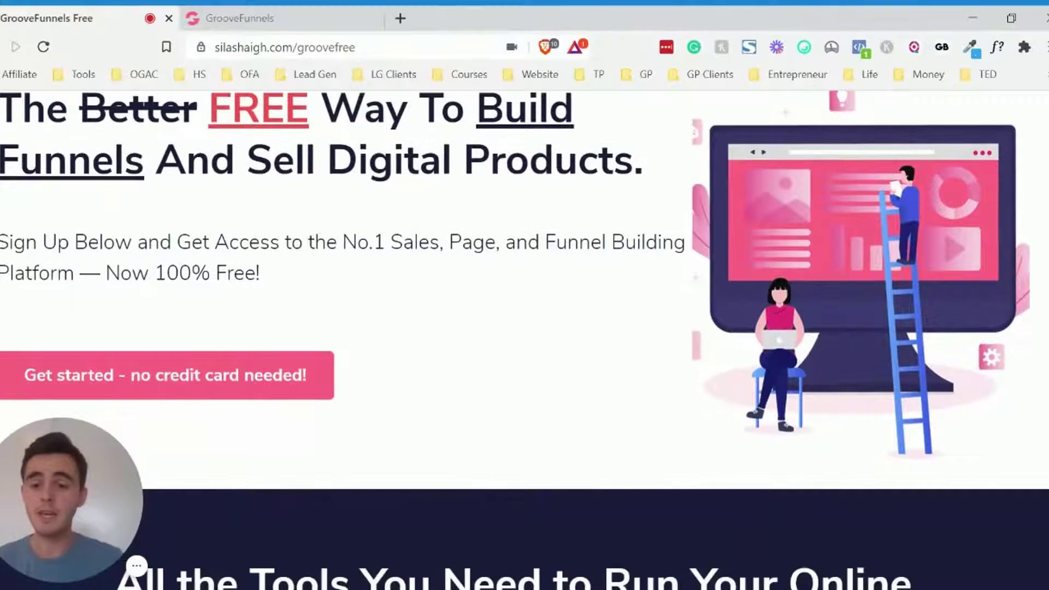
left_click(270, 381)
Step: Fill the popup with the suggested test first name and a test email, then submit
scroll(271, 382, "up", 2)
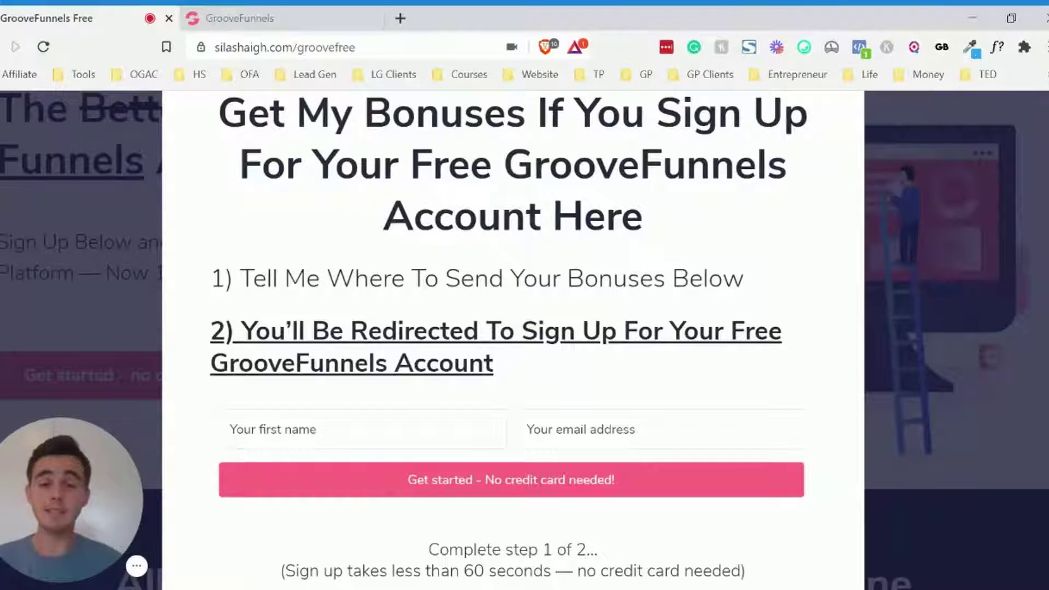
scroll(512, 339, "up", 1)
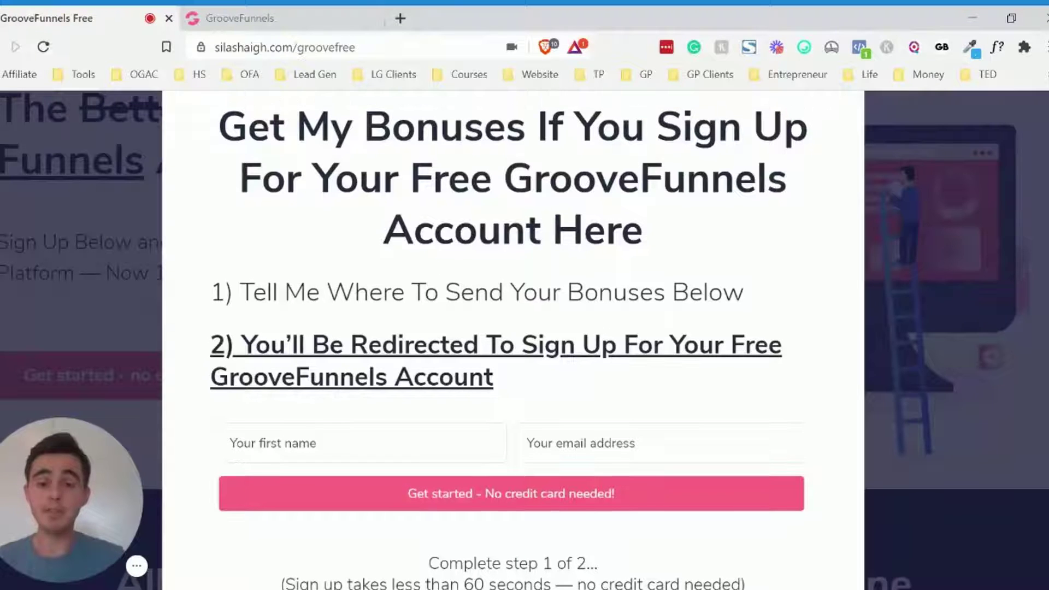
scroll(512, 338, "down", 1)
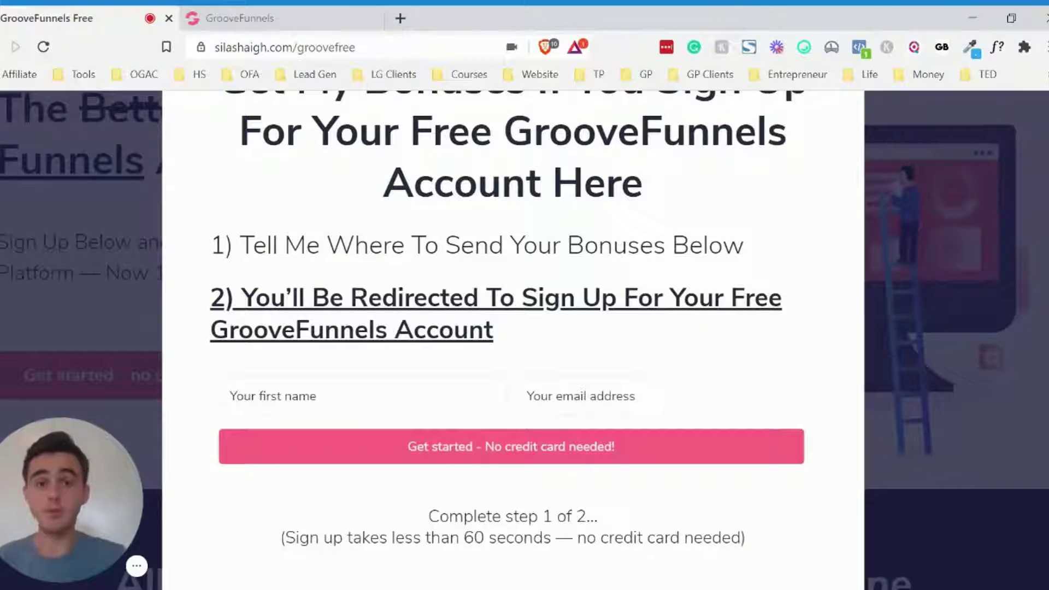
scroll(513, 328, "down", 1)
left_click(382, 386)
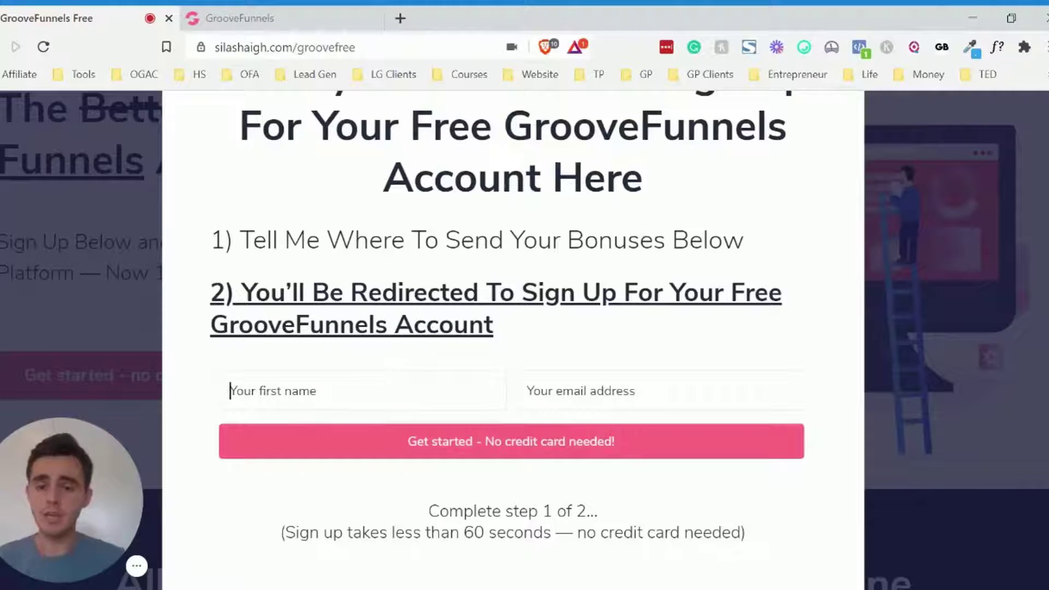
left_click(273, 440)
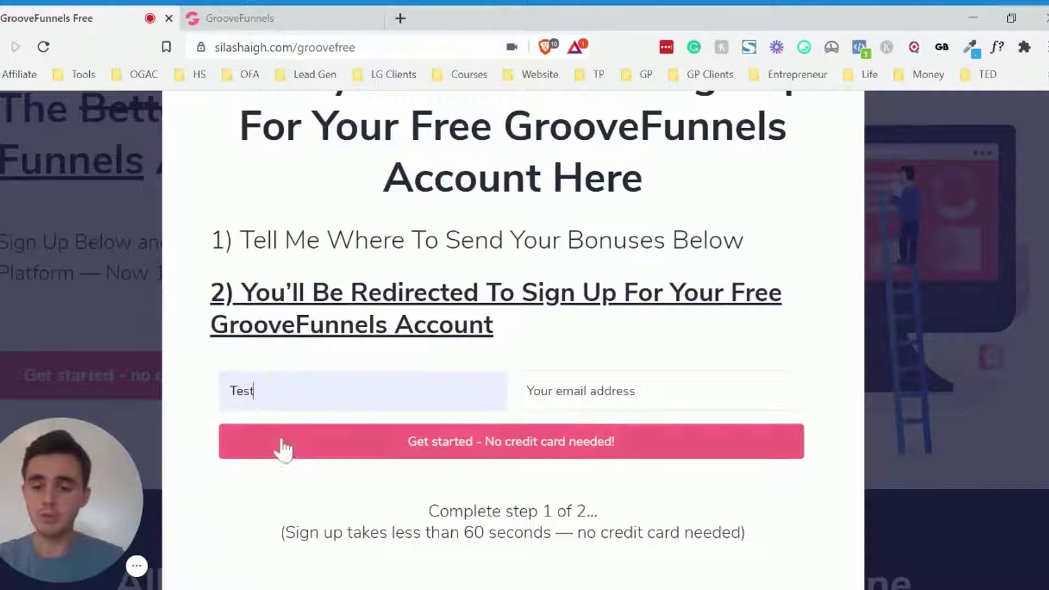
type("test")
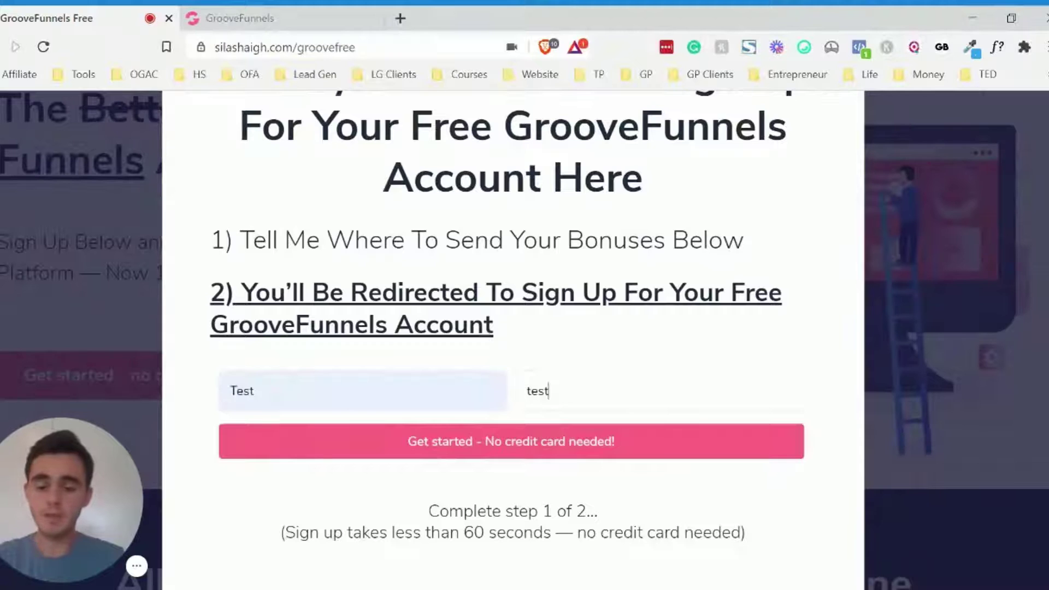
type("@mail.com")
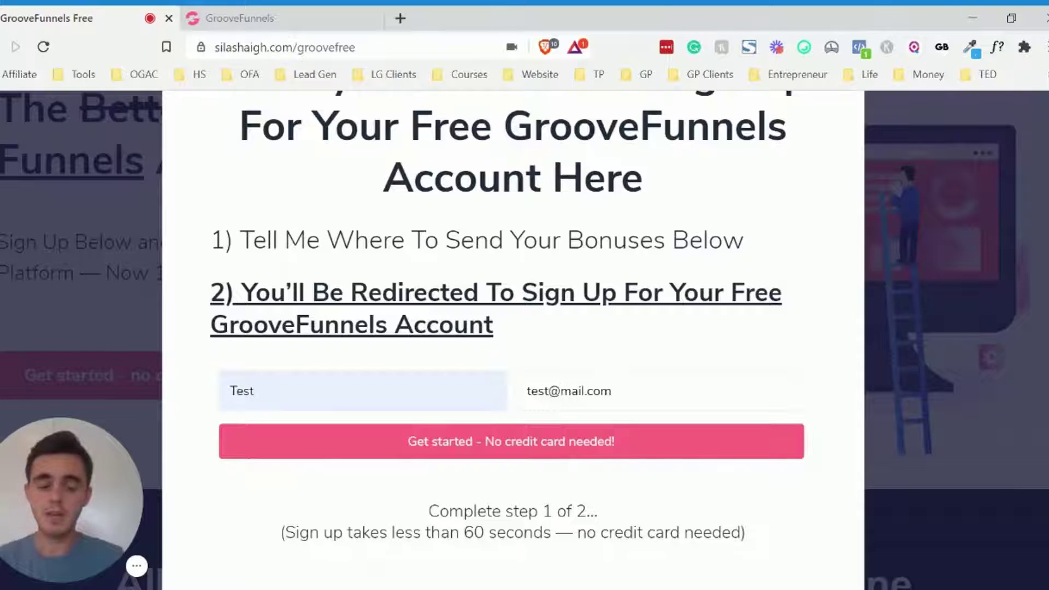
key("Return")
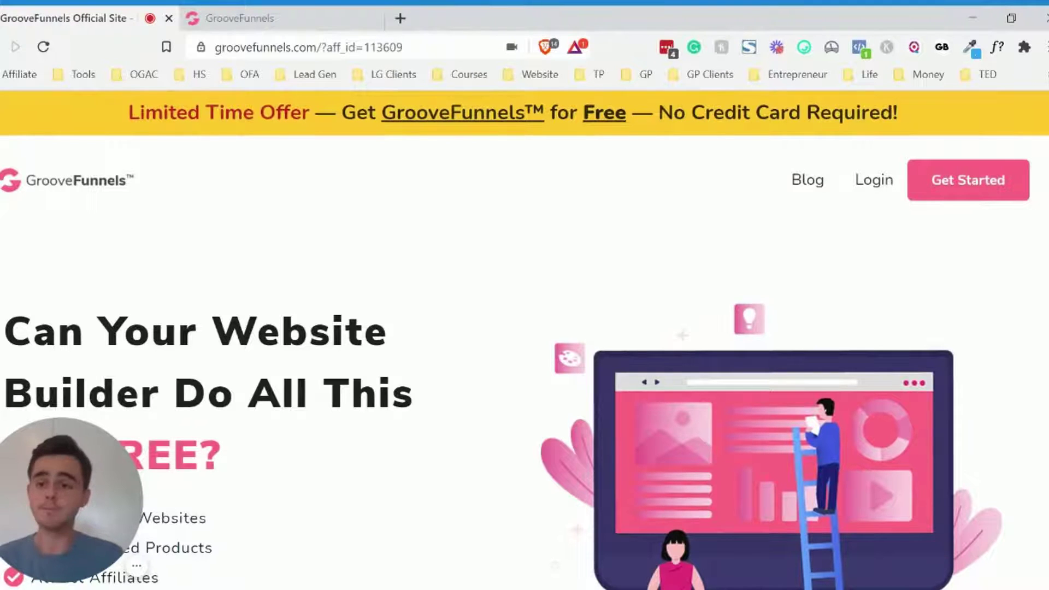
Step: Return to the builder tab and select the GrooveFunnels Free Optin 2 hero heading
left_click(339, 17)
left_click(383, 256)
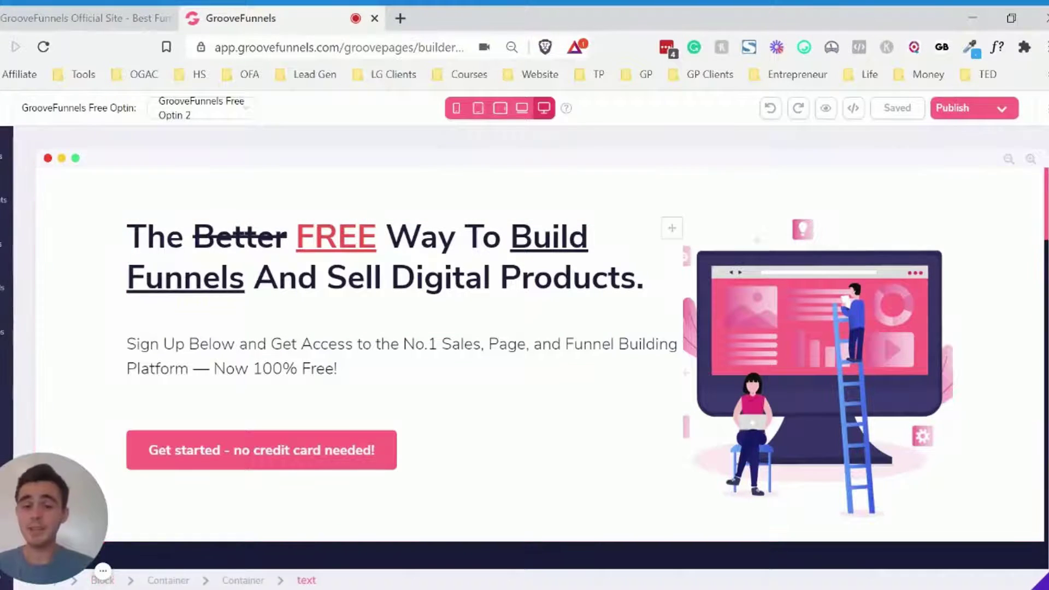
Step: Open the 'TY Redirect to Groove' page from the funnel's Pages list
scroll(68, 211, "down", 3)
scroll(541, 369, "down", 15)
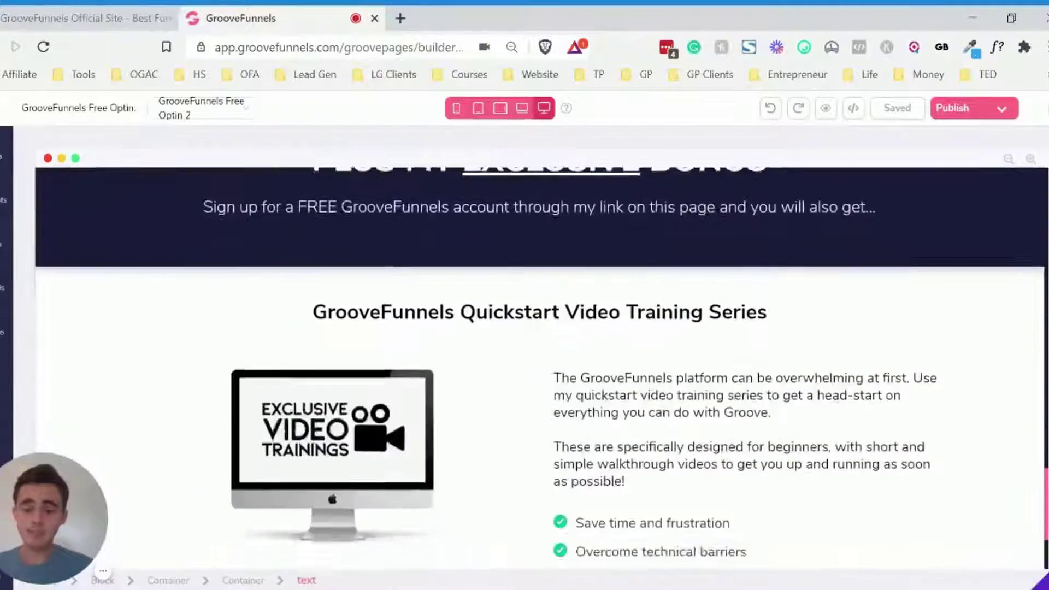
scroll(540, 369, "up", 10)
scroll(541, 369, "up", 6)
left_click(61, 236)
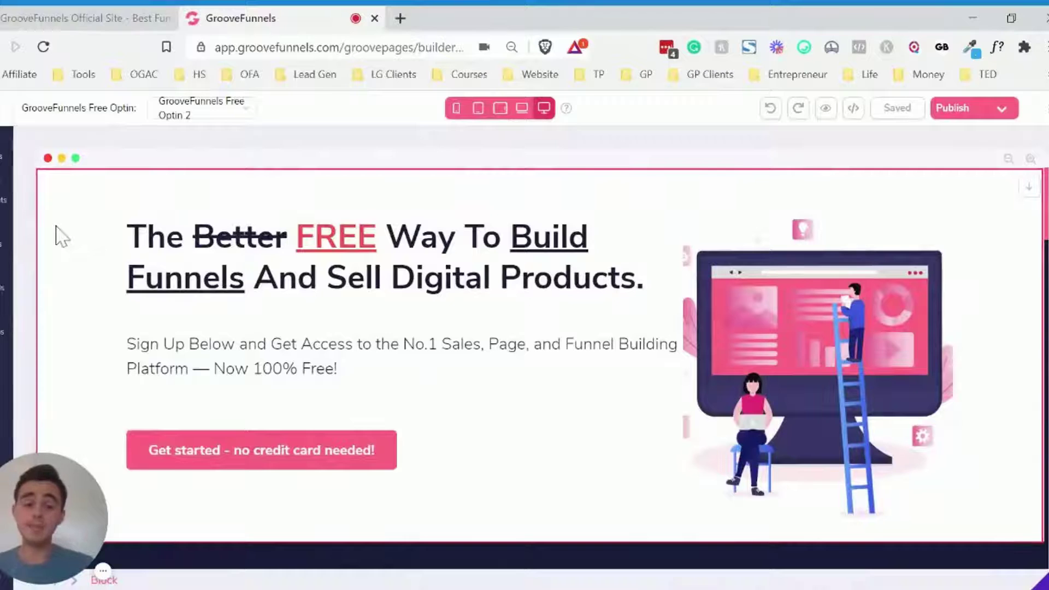
left_click(3, 287)
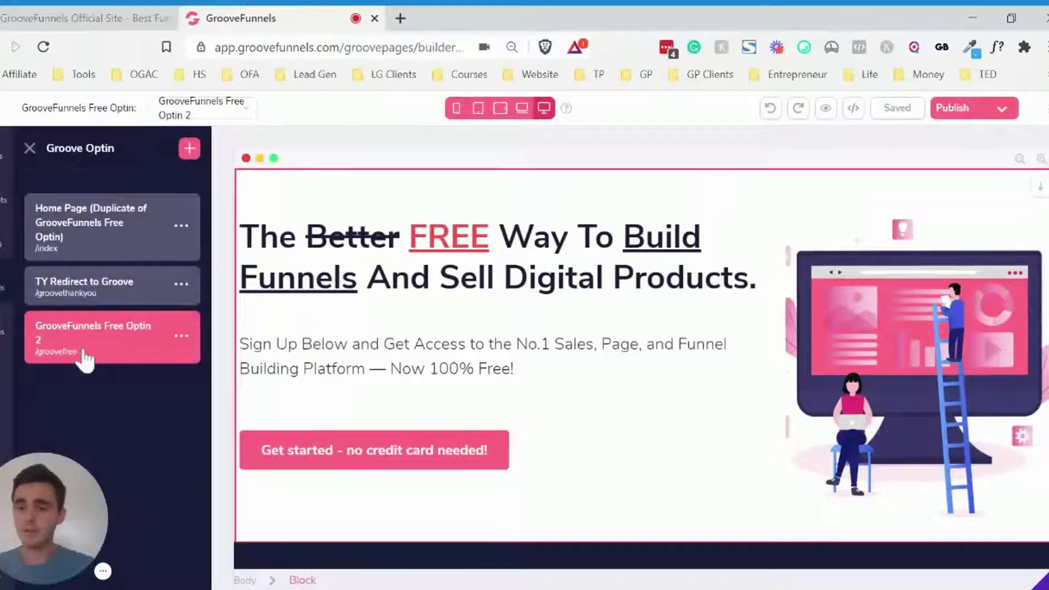
left_click(77, 285)
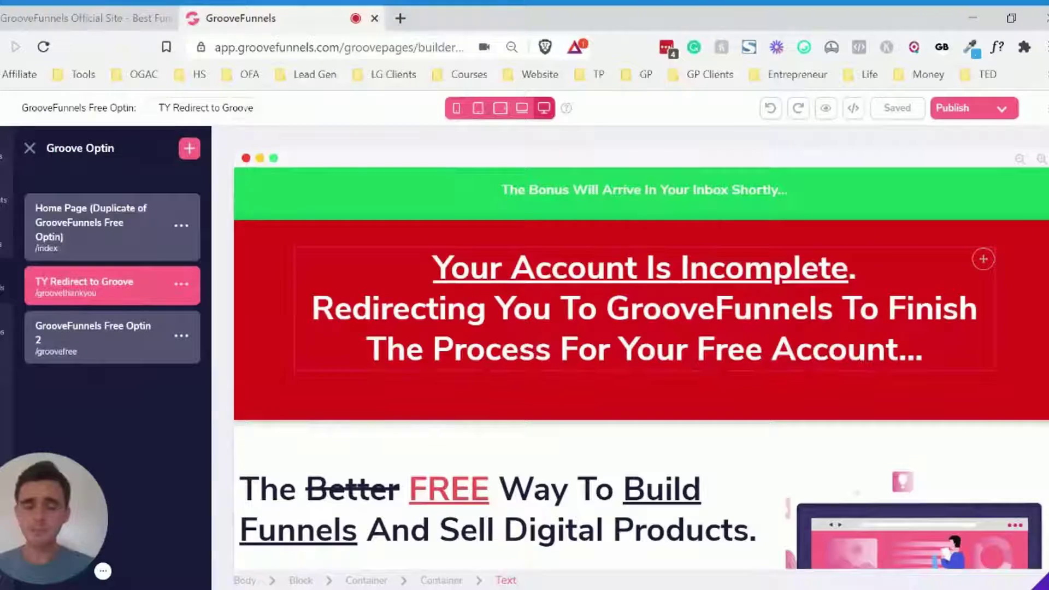
Step: Scroll down to the countdown timer and select its Days box, then the left column
scroll(866, 214, "down", 15)
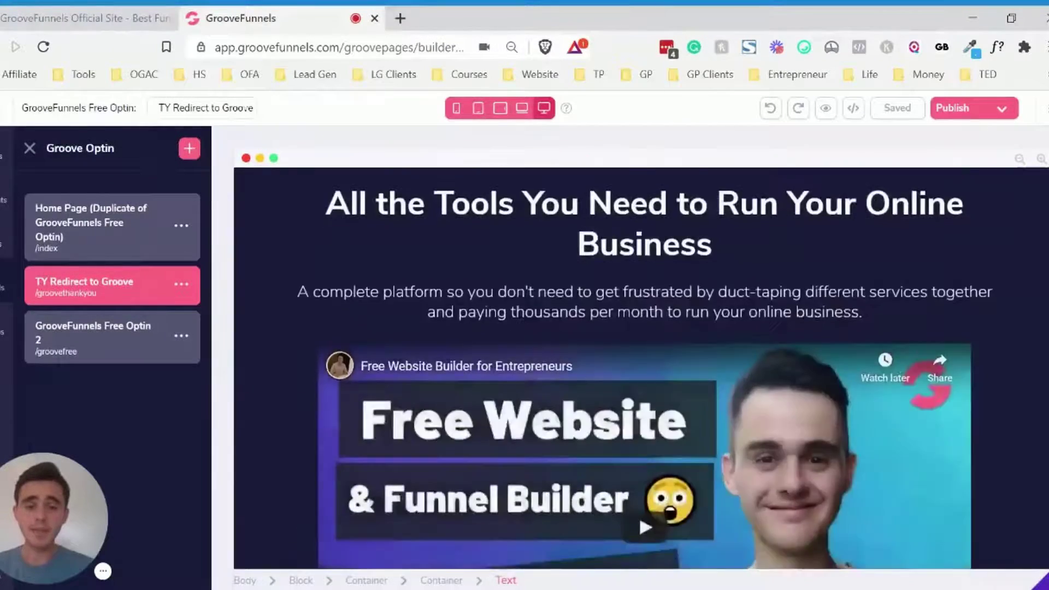
scroll(866, 215, "down", 15)
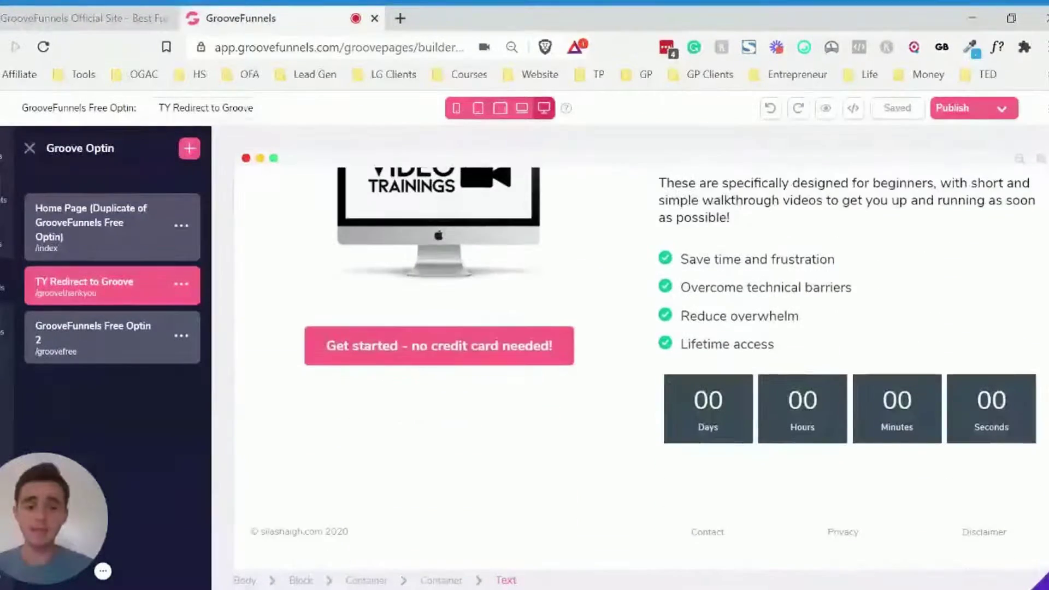
left_click(709, 421)
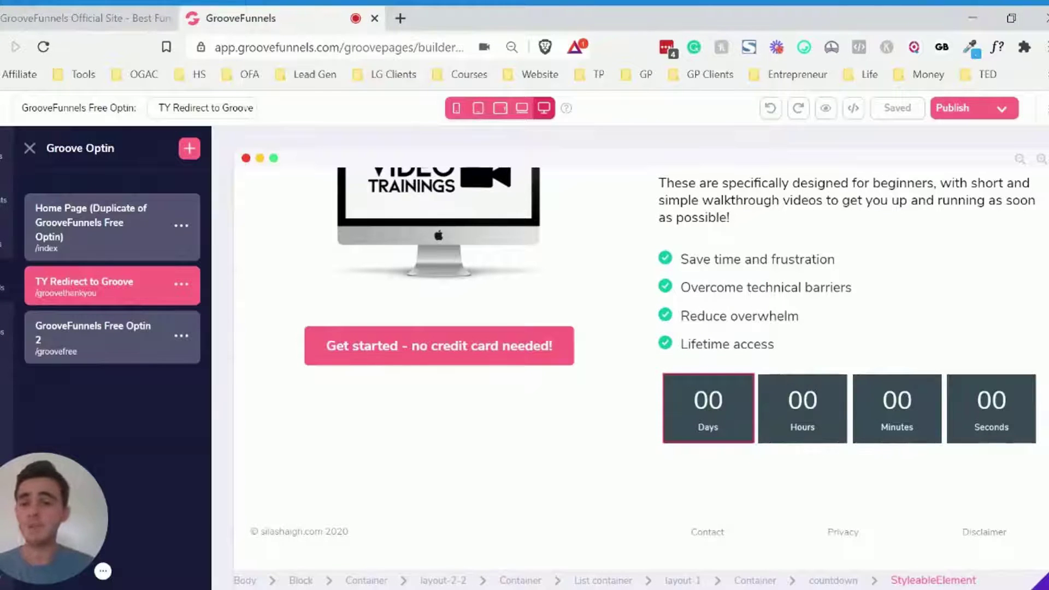
left_click(520, 580)
Step: Browse the Elements library, then select the countdown timer on the canvas
left_click(3, 199)
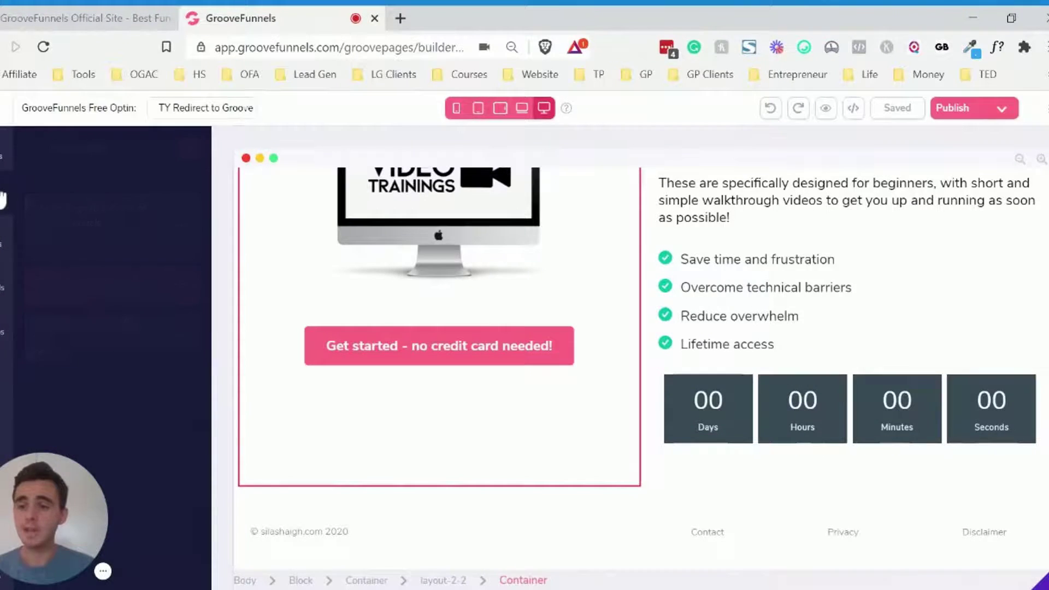
scroll(113, 370, "down", 10)
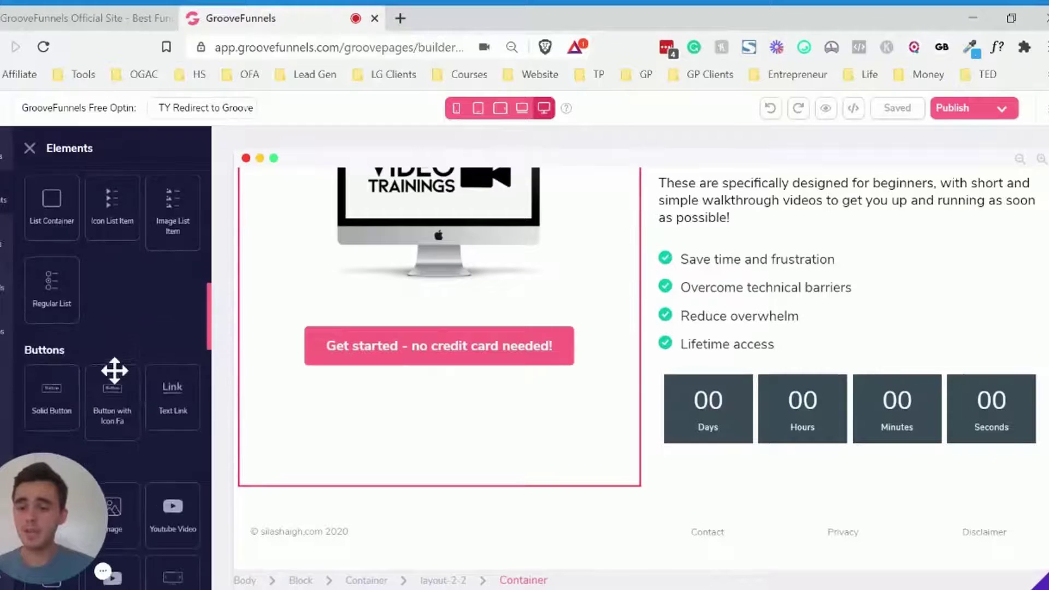
scroll(113, 370, "down", 10)
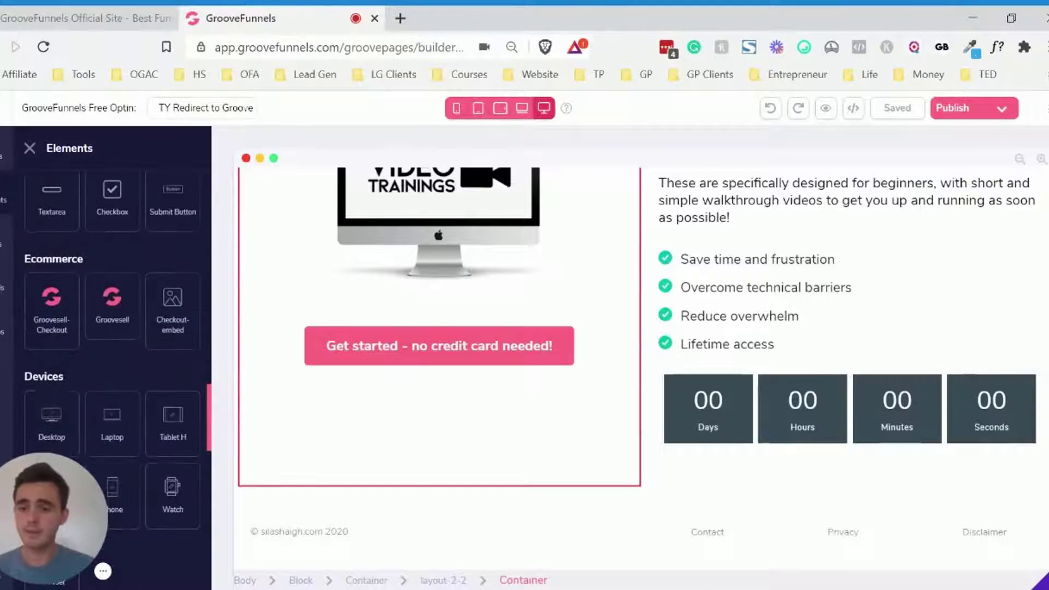
scroll(113, 370, "down", 9)
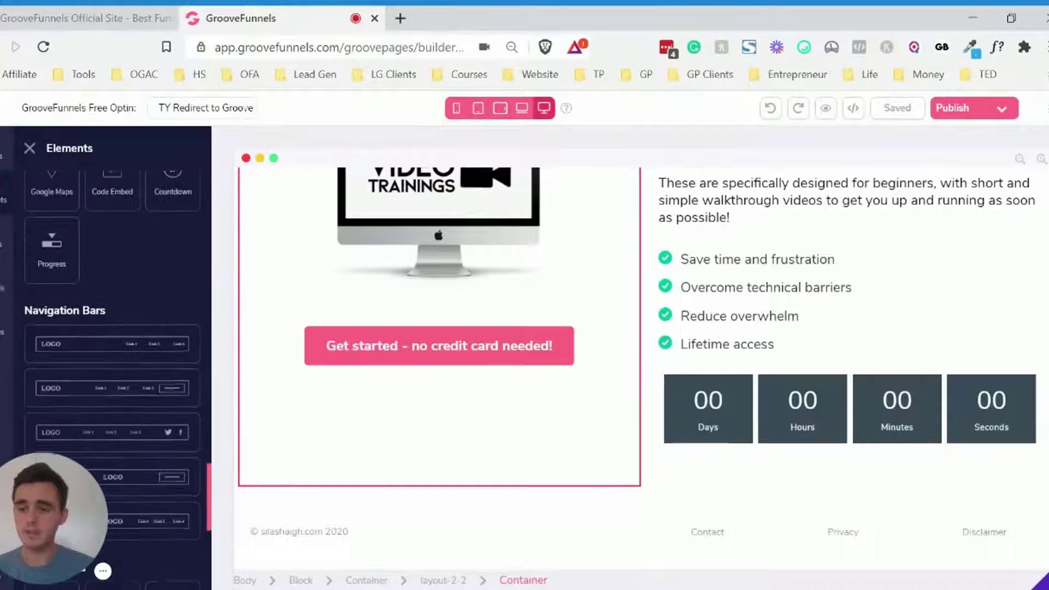
scroll(170, 343, "up", 3)
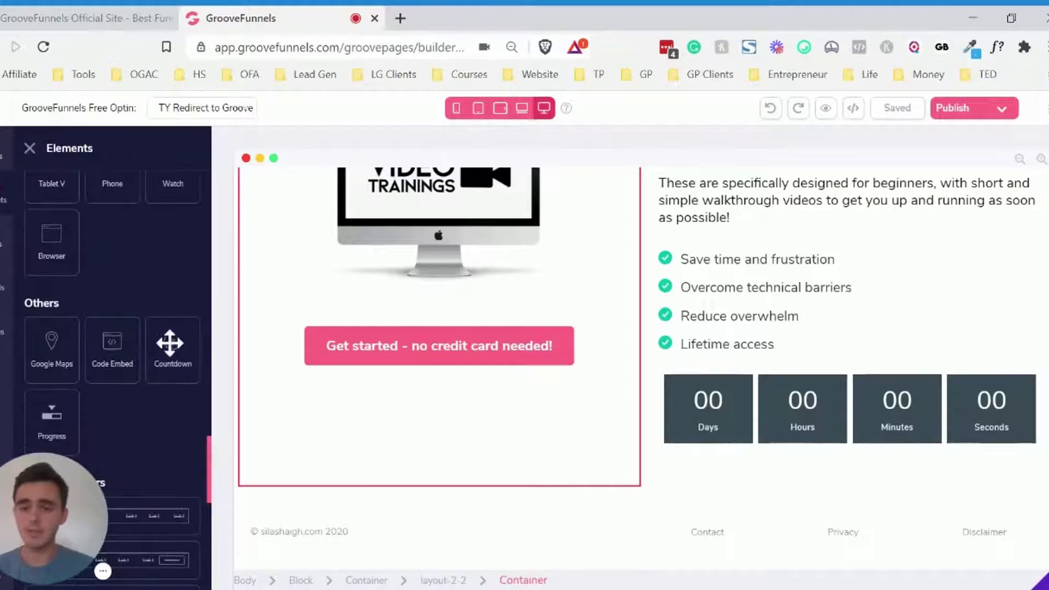
left_click(777, 417)
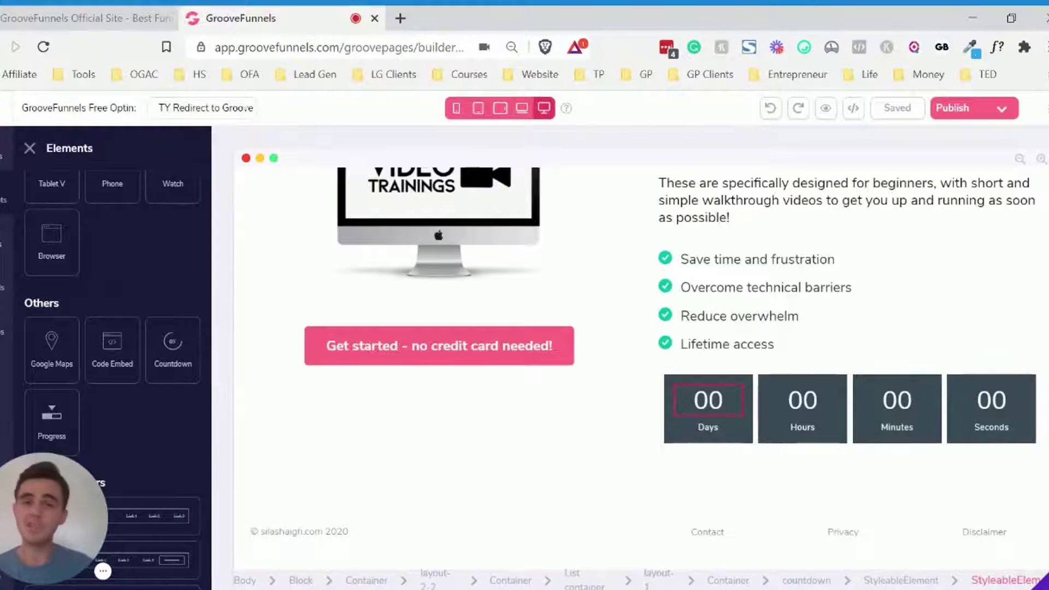
Step: Select the whole countdown timer and keep its type set to From Landing
left_click(683, 402)
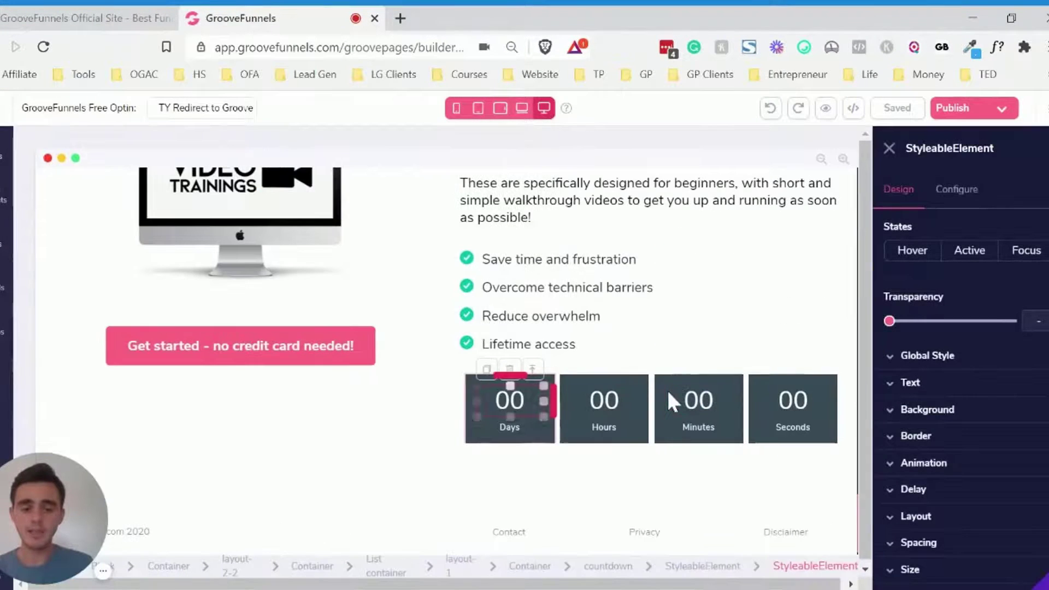
left_click(607, 567)
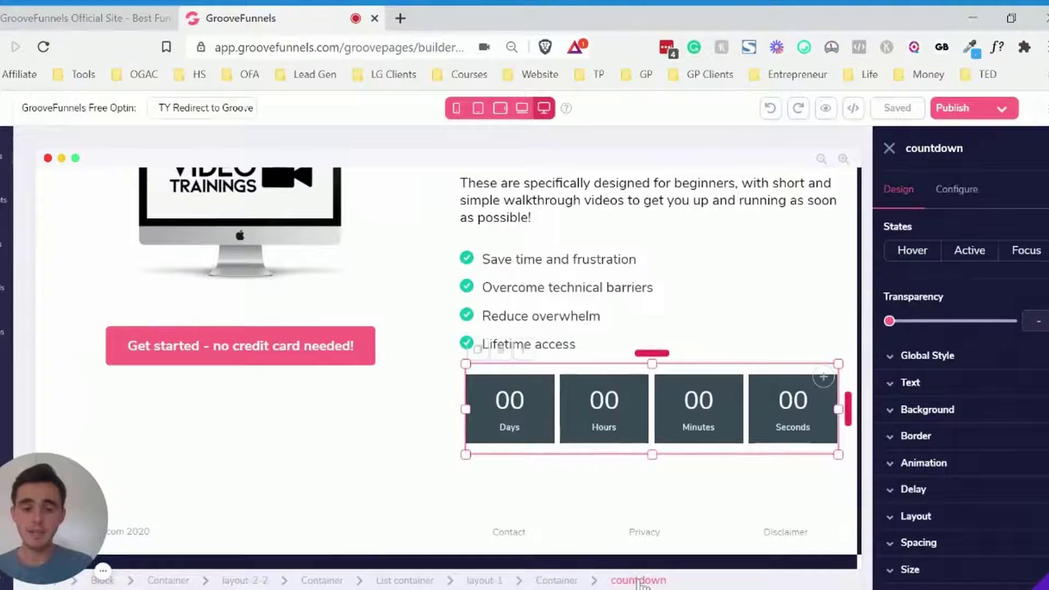
left_click(955, 206)
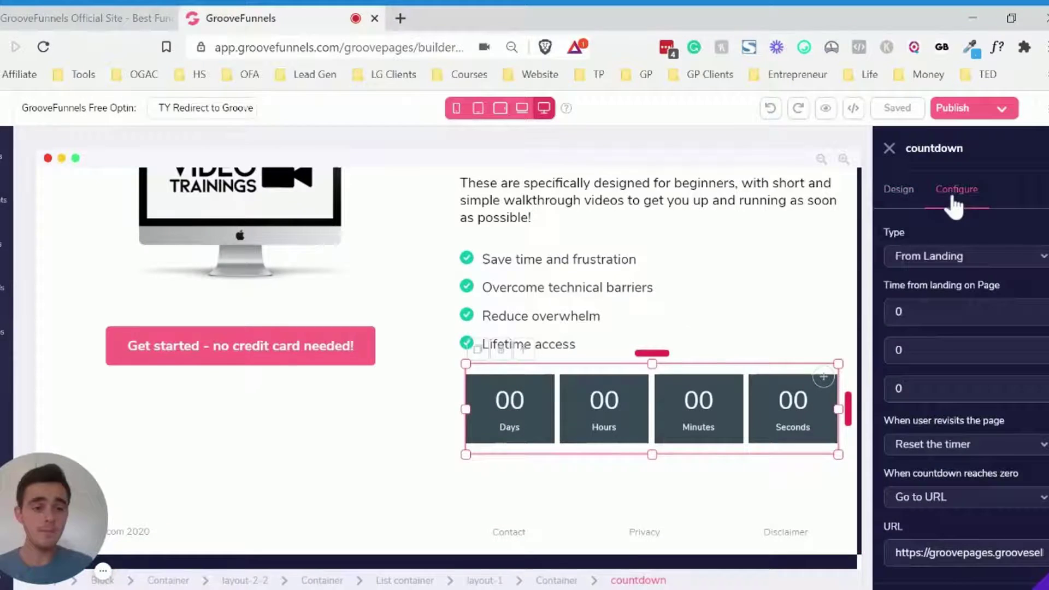
left_click(931, 261)
left_click(931, 262)
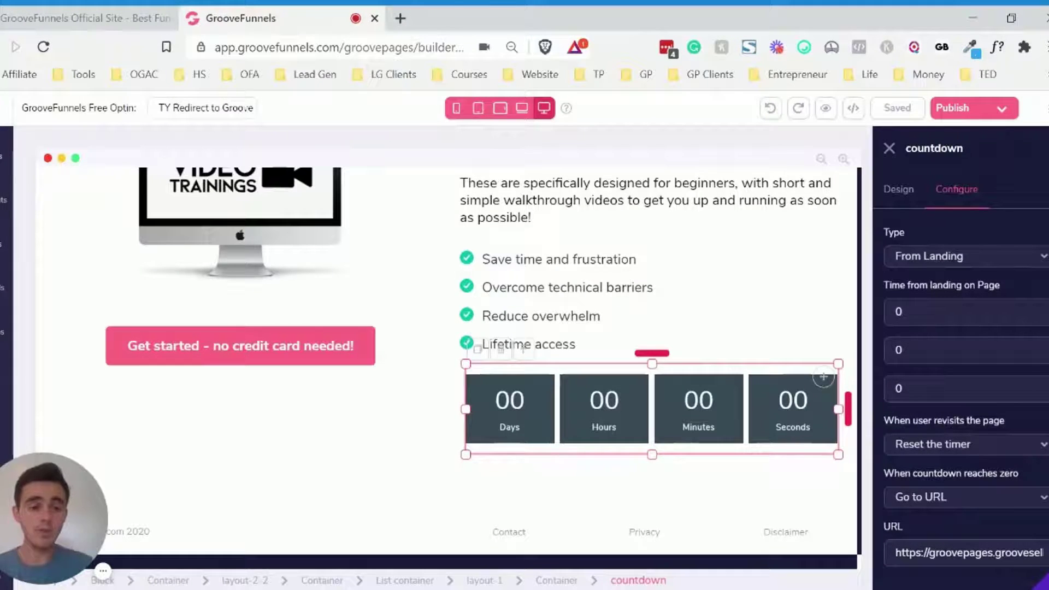
Step: Keep 'Reset the timer' for returning visitors and set the zero action to Go to URL
scroll(932, 304, "down", 1)
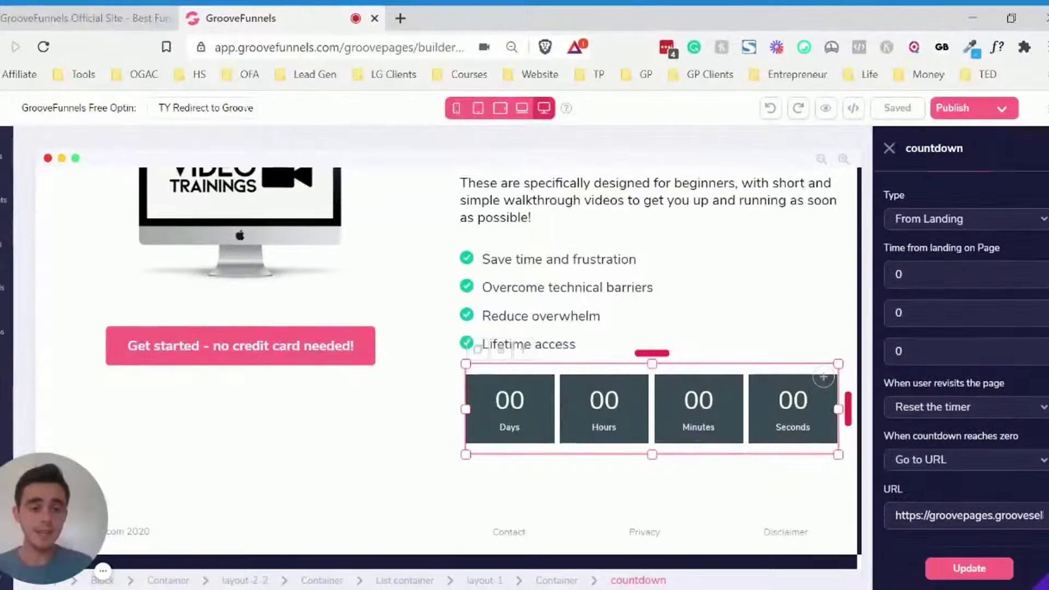
left_click(891, 416)
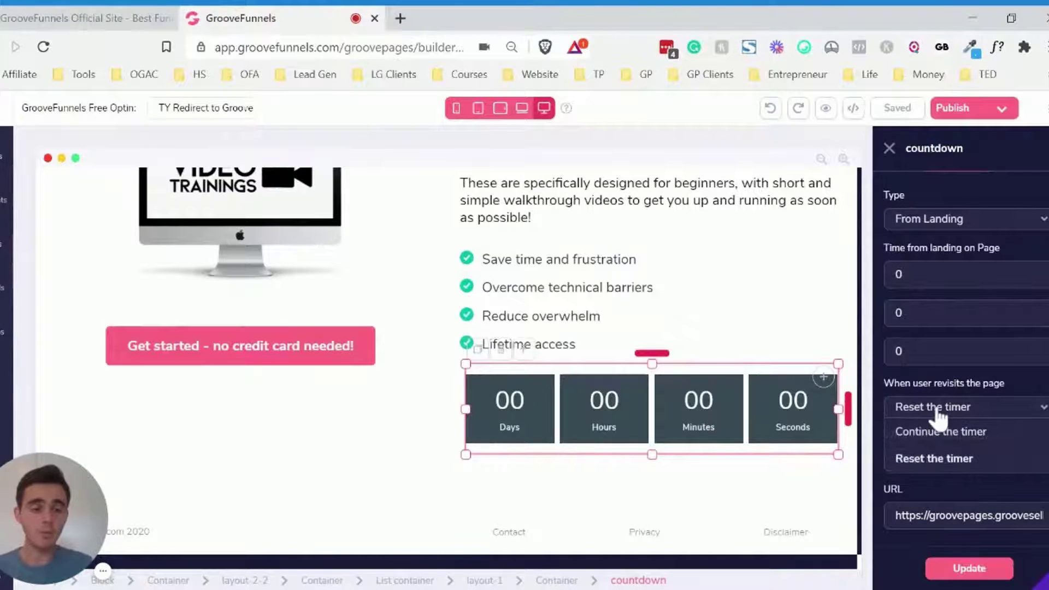
left_click(937, 417)
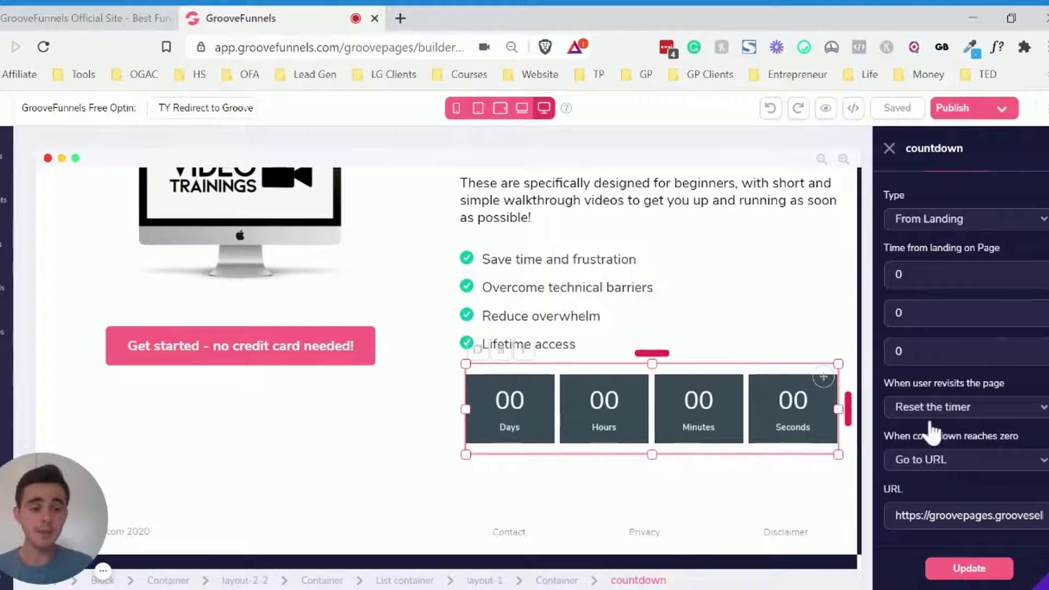
left_click(921, 464)
left_click(921, 538)
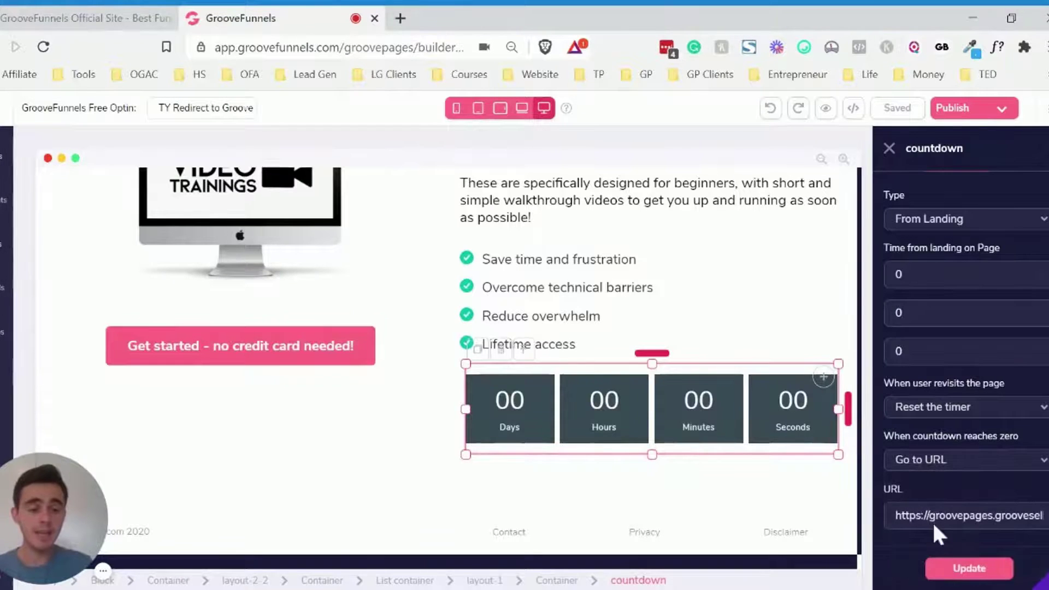
Step: Review the full GrooveSell redirect URL, then close the countdown settings
left_click(924, 515)
key("Right")
key("Right")
key("Right")
key("Right")
key("Right")
key("Right")
key("Right")
key("Right")
key("Right")
key("Right")
key("Right")
key("Right")
key("Right")
key("Right")
key("Right")
key("Right")
key("Right")
key("Right")
key("Right")
key("Right")
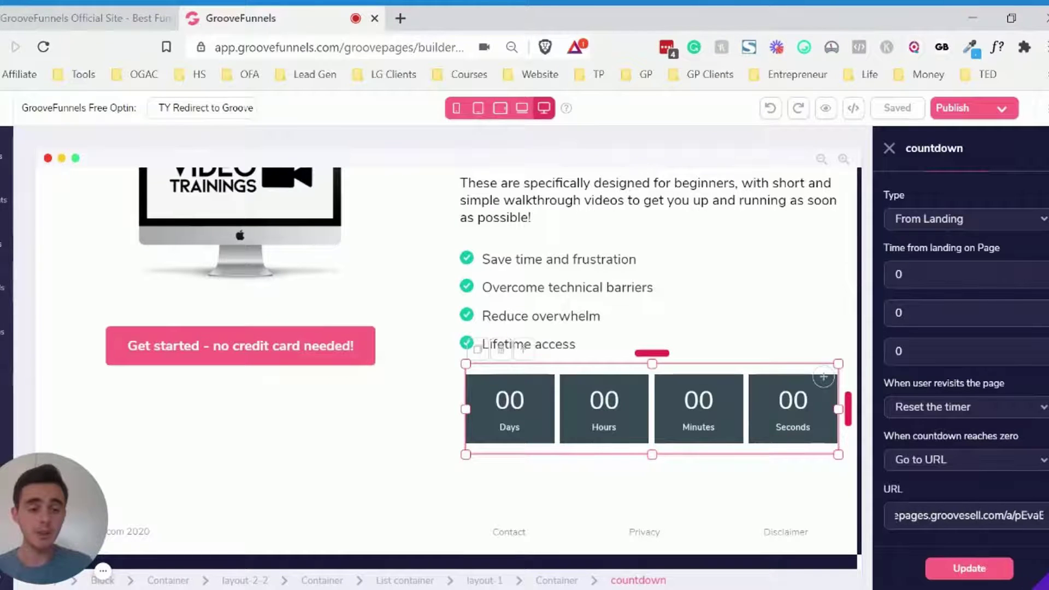
key("Left")
key("Left")
key("Left")
key("Left")
key("Left")
key("Left")
key("Left")
key("Left")
key("Left")
key("Left")
key("Left")
key("Left")
key("Left")
key("Left")
key("Left")
key("Left")
key("Left")
key("Left")
key("Left")
key("Left")
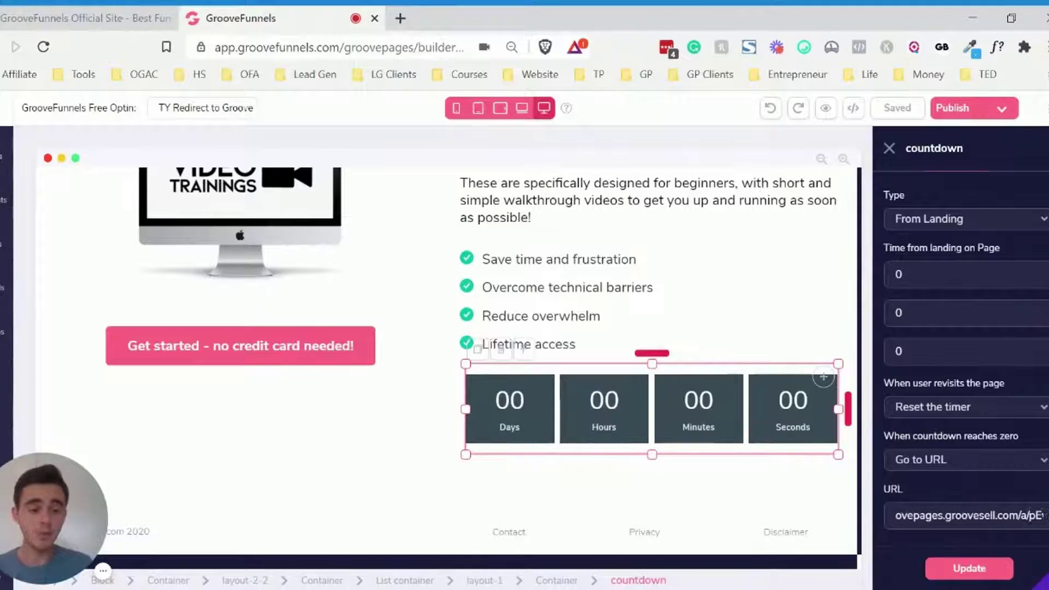
key("Right")
key("Right")
key("Right")
key("Right")
key("Right")
key("Right")
key("Right")
key("Right")
key("Right")
key("Right")
key("Right")
key("Right")
key("Right")
key("Right")
key("Right")
key("Right")
key("Right")
key("Right")
key("Right")
key("Right")
key("End")
key("Home")
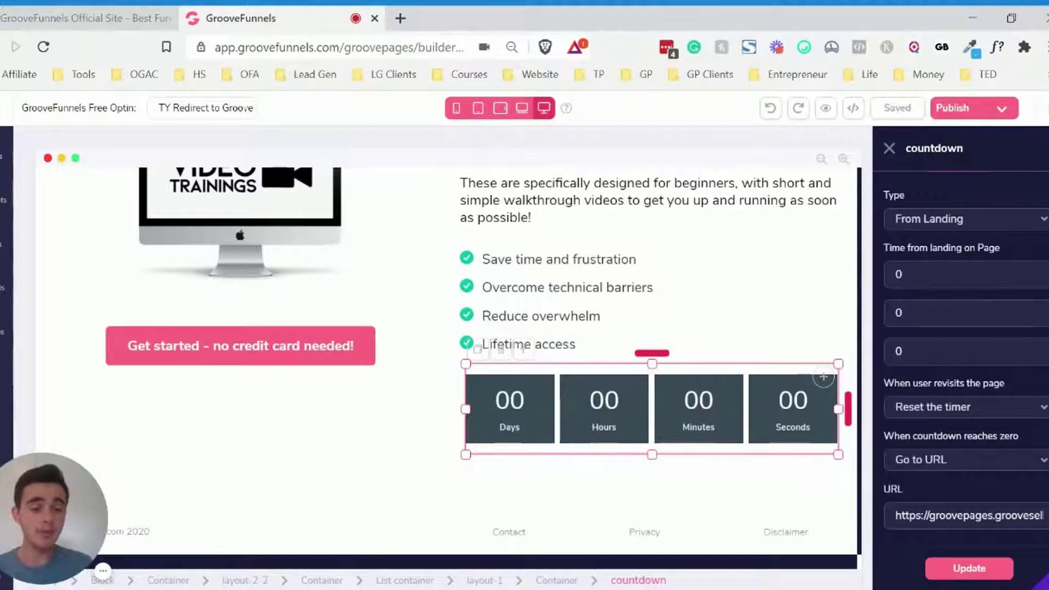
key("End")
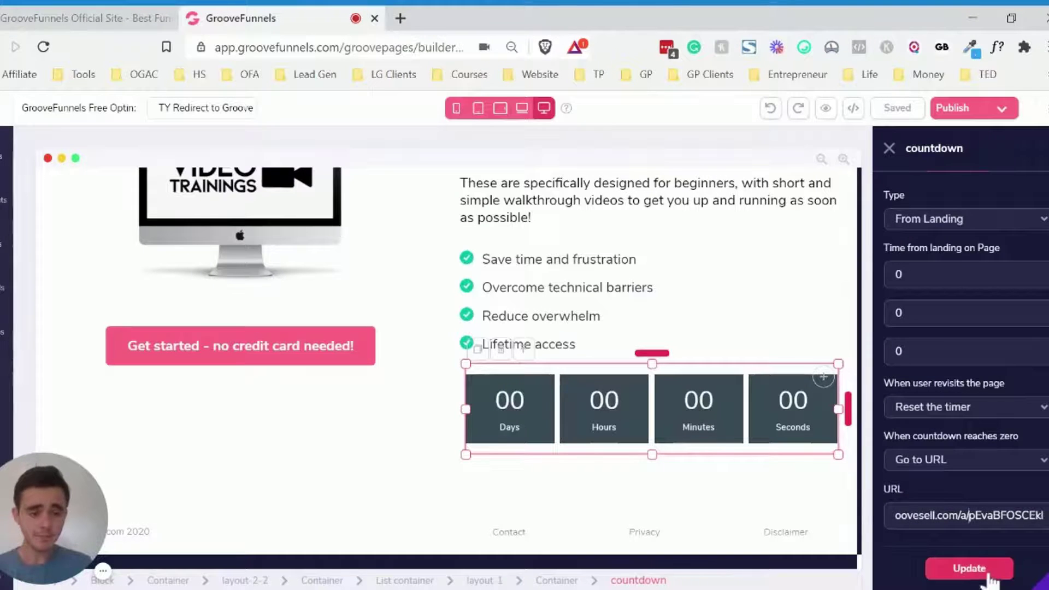
left_click(890, 148)
Step: Open Edit Settings for 'TY Redirect to Groove' and review its 'groovethankyou' URL slug
scroll(535, 267, "up", 15)
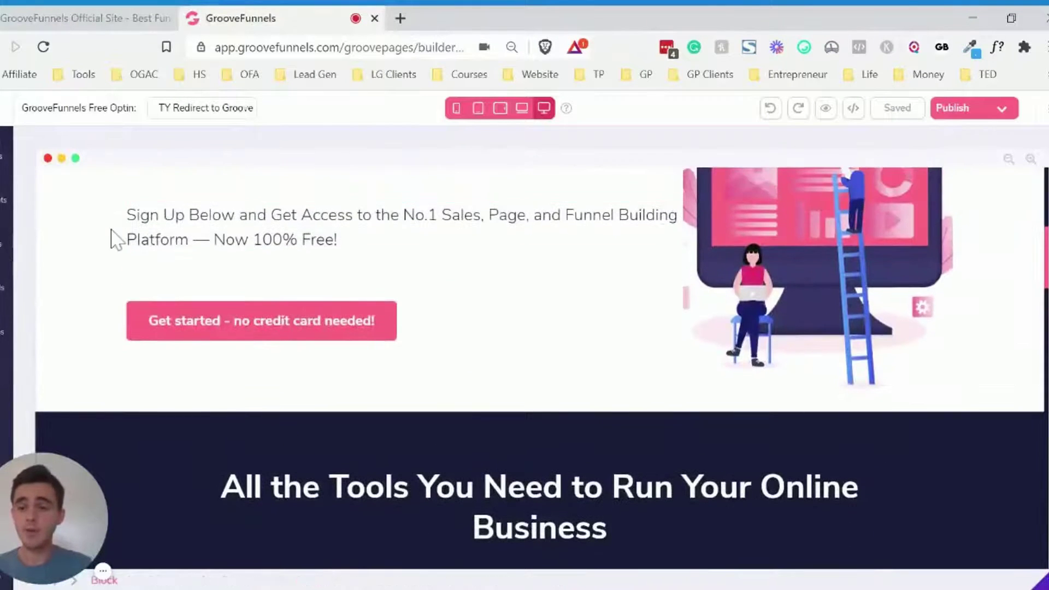
scroll(113, 237, "up", 5)
scroll(112, 232, "up", 3)
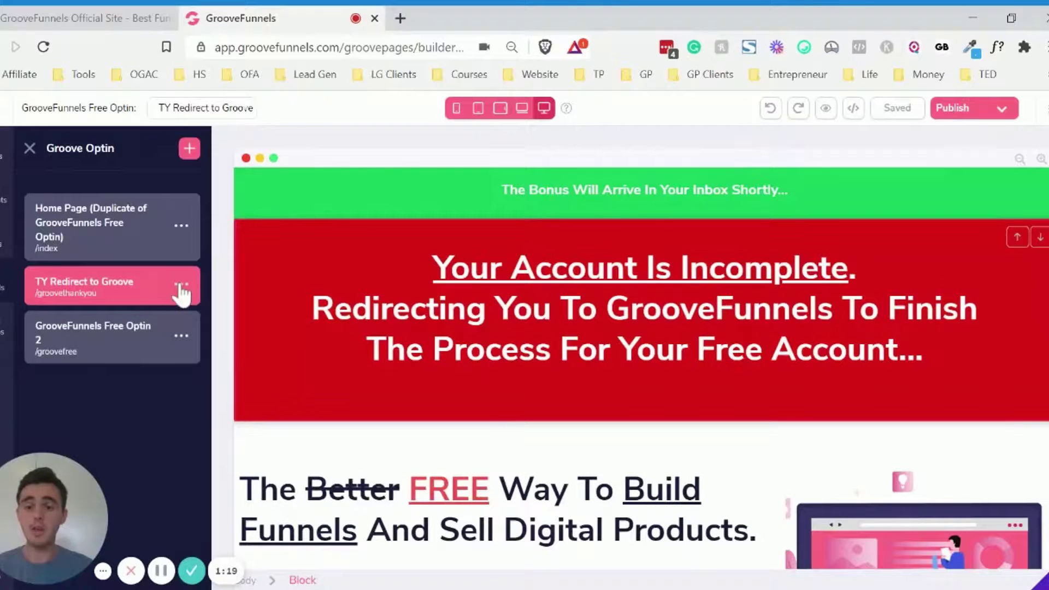
left_click(180, 286)
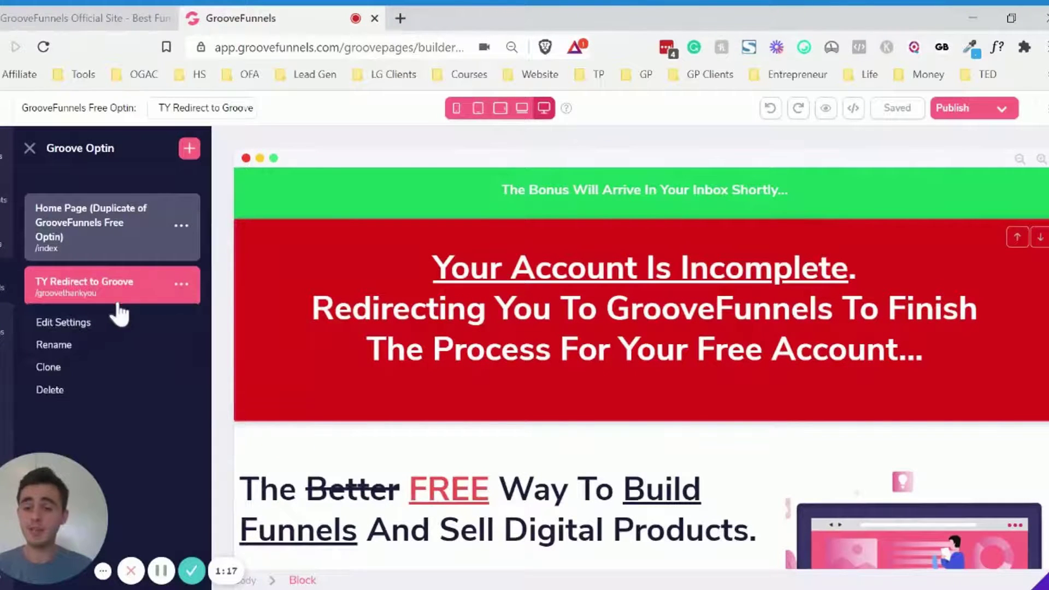
left_click(80, 327)
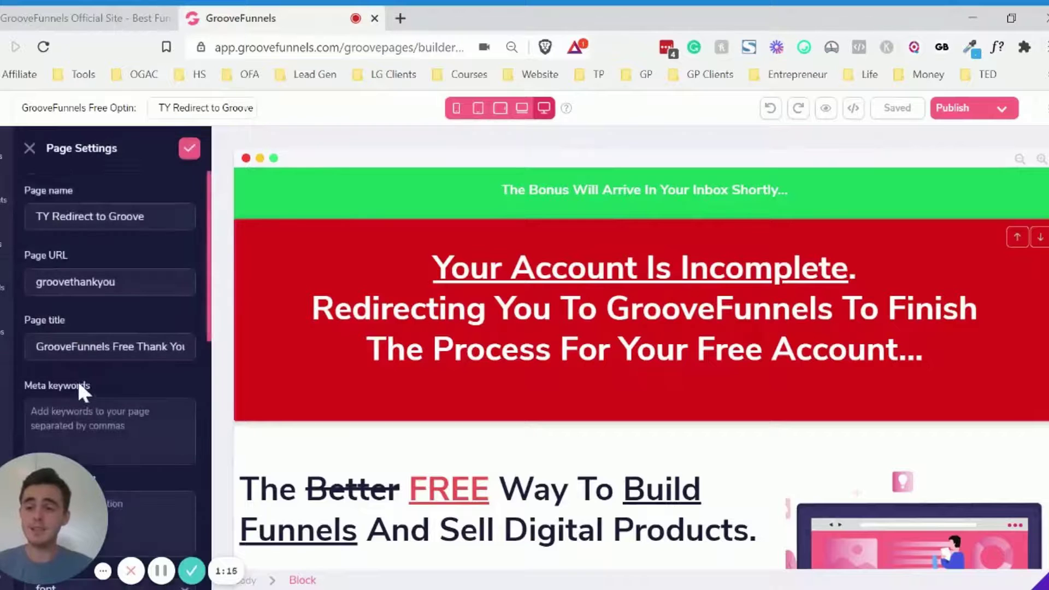
scroll(77, 383, "down", 3)
scroll(77, 379, "down", 5)
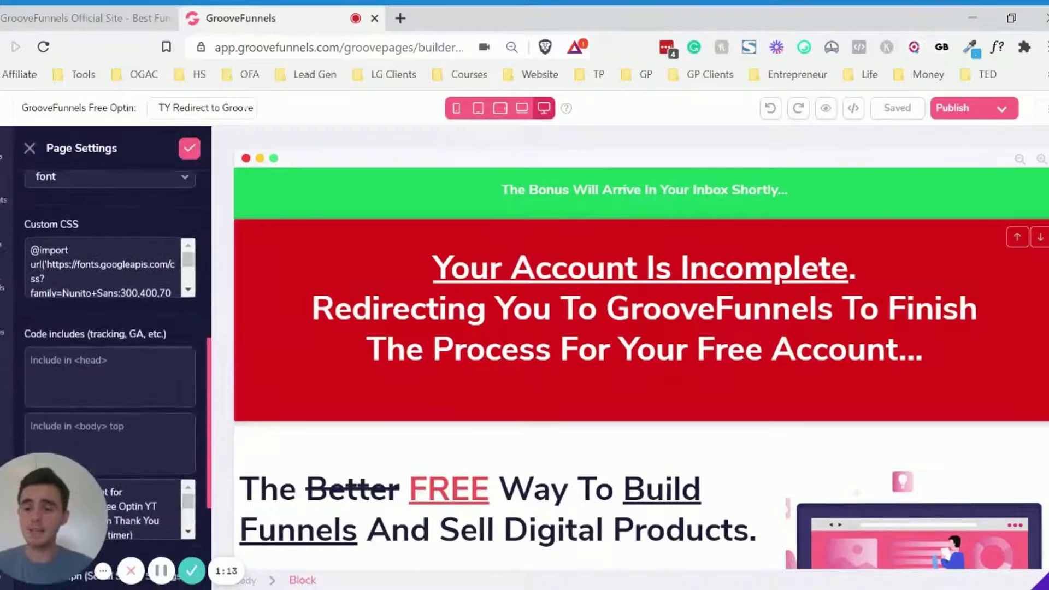
scroll(53, 355, "up", 1)
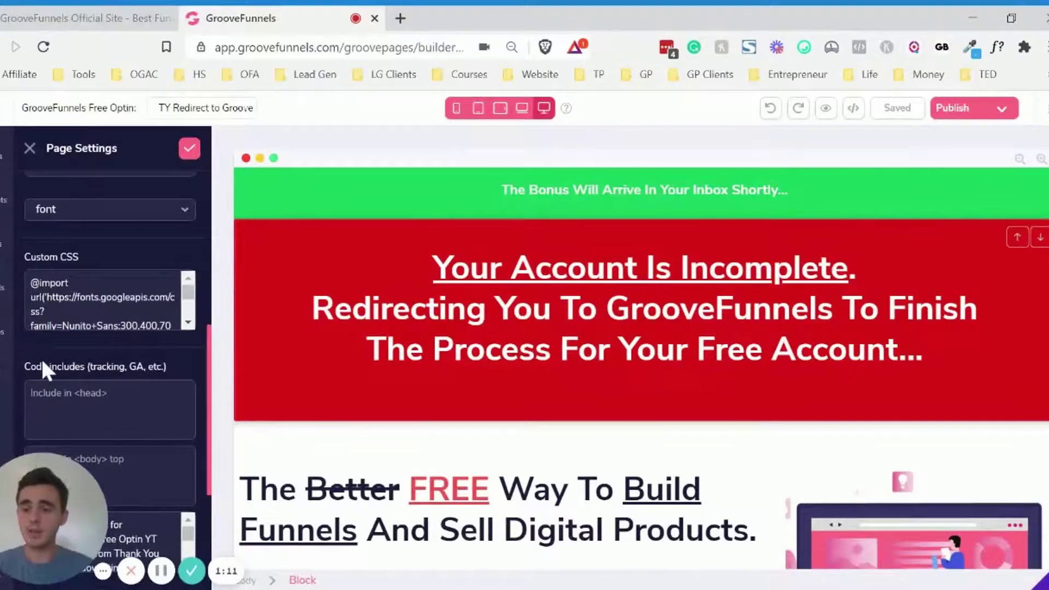
scroll(41, 357, "up", 1)
scroll(76, 391, "up", 1)
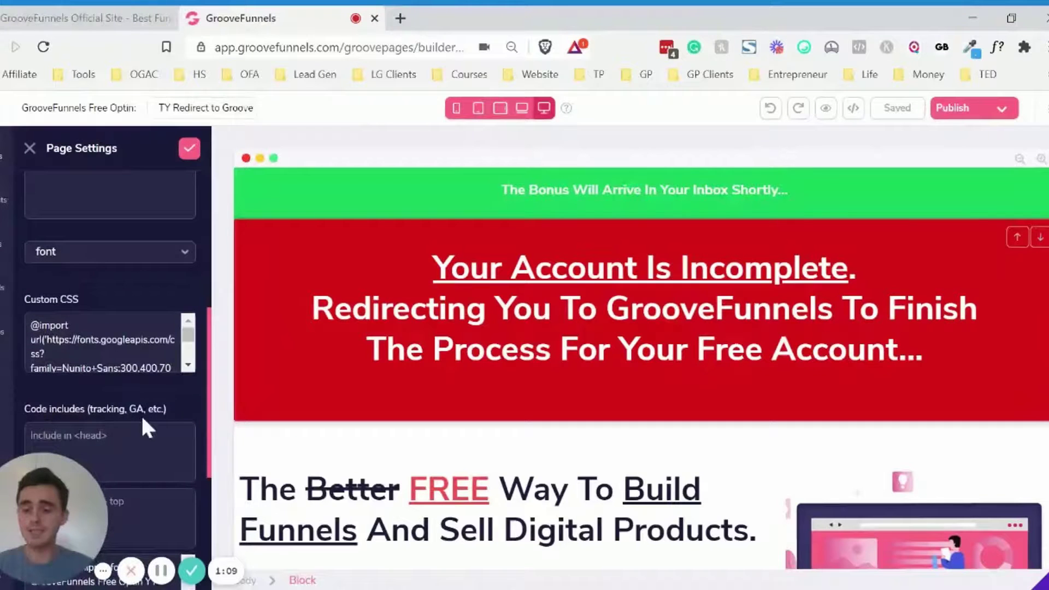
scroll(141, 414, "up", 10)
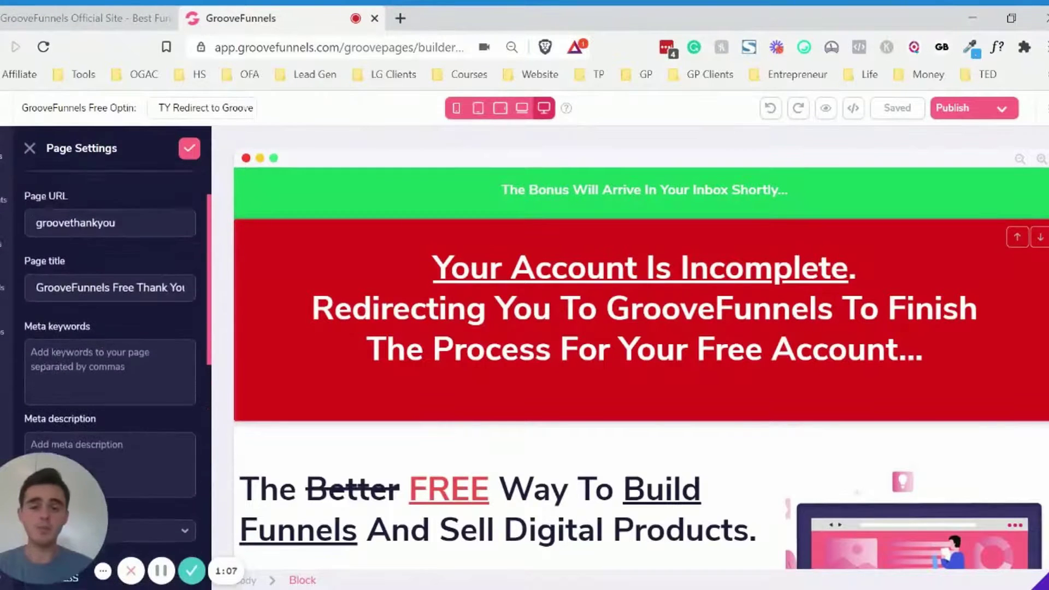